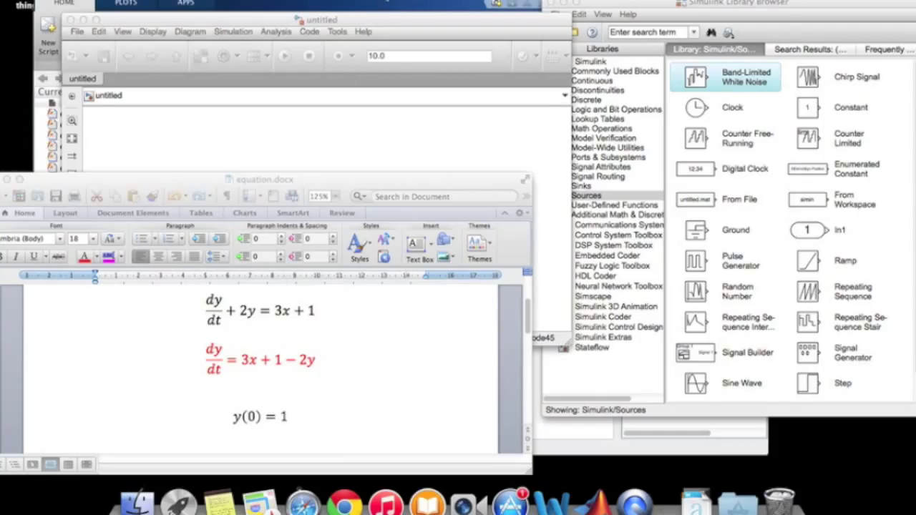
# - Bring MATLAB forward and create a new blank Simulink model
pyautogui.press('super+grave')
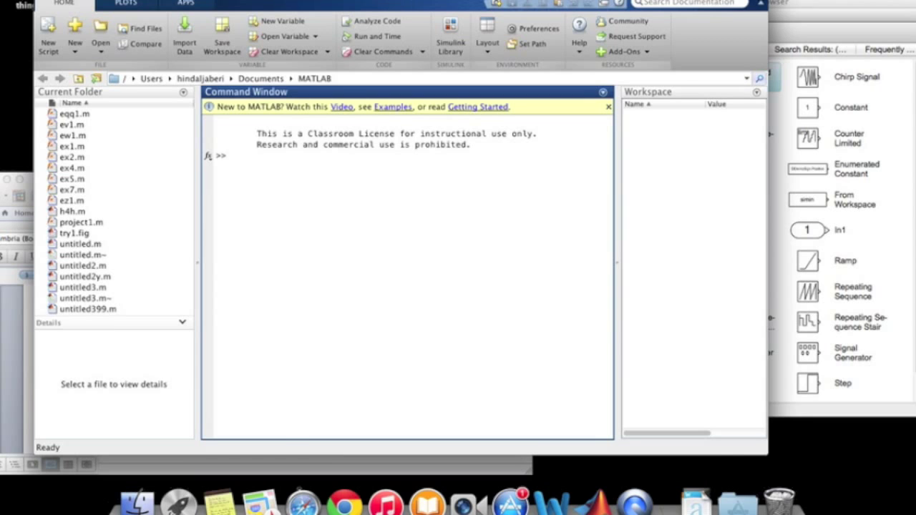
pyautogui.moveTo(453, 2); pyautogui.dragTo(596, 6)
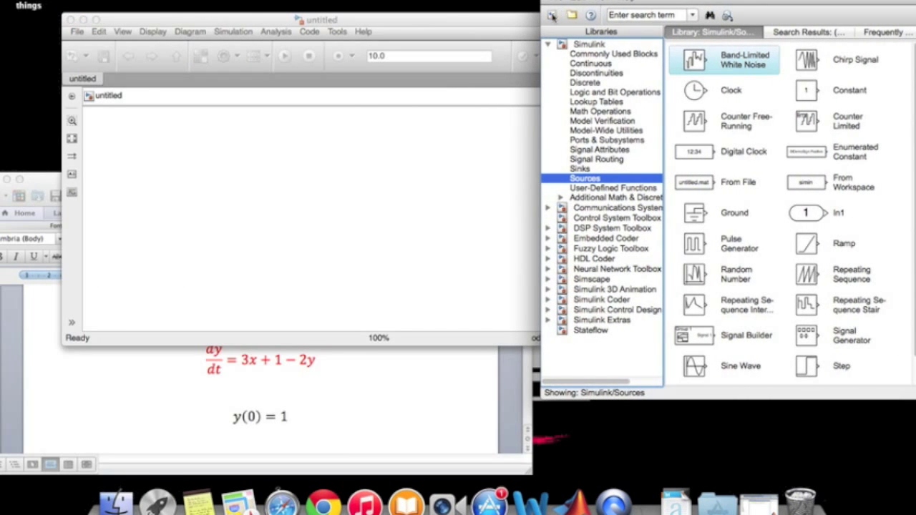
pyautogui.click(552, 15)
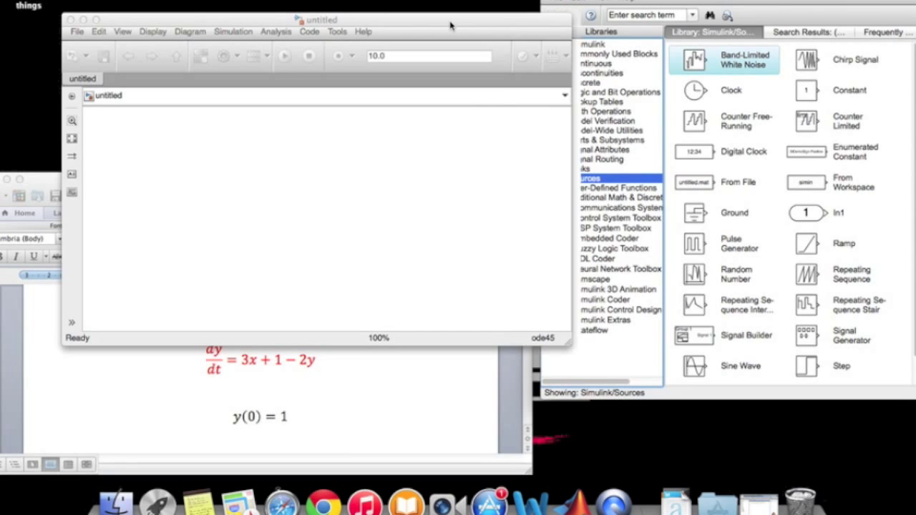
# - Arrange the windows and show the Commonly Used Blocks library in the Library Browser
pyautogui.moveTo(520, 181); pyautogui.dragTo(508, 239)
pyautogui.click(434, 182)
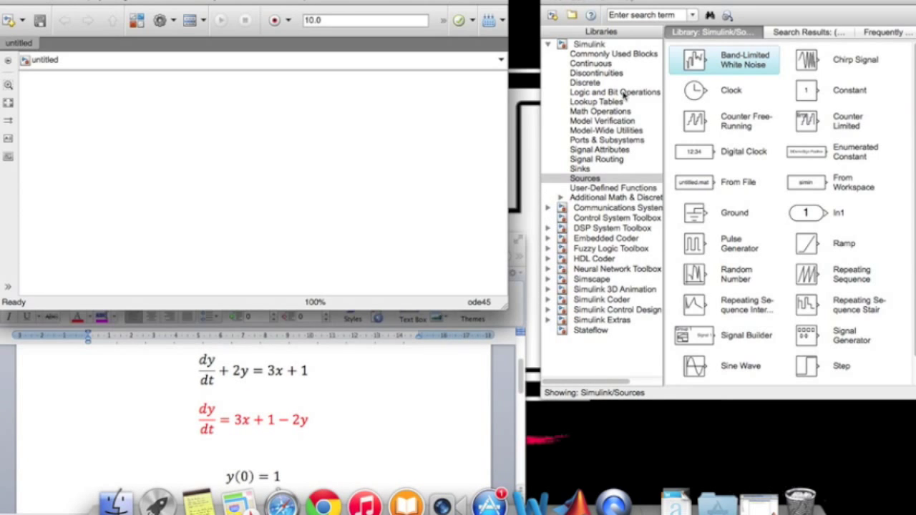
pyautogui.click(590, 45)
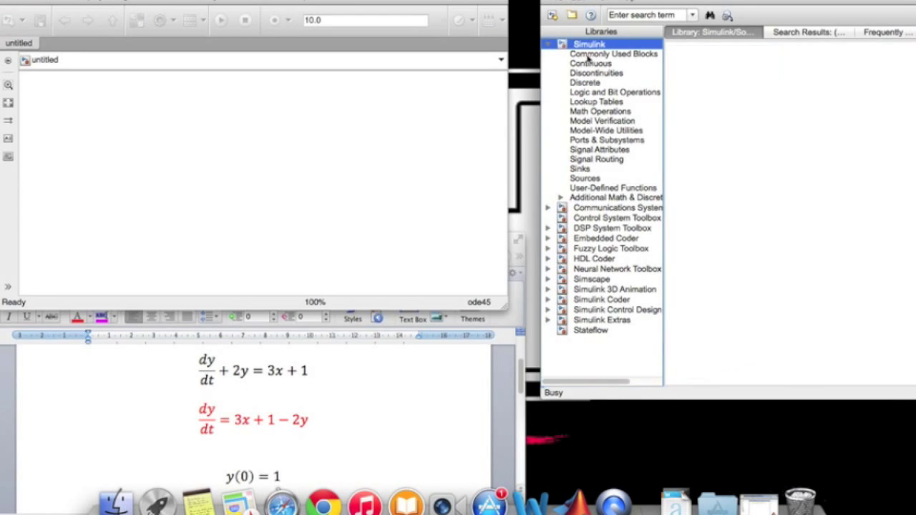
pyautogui.click(588, 55)
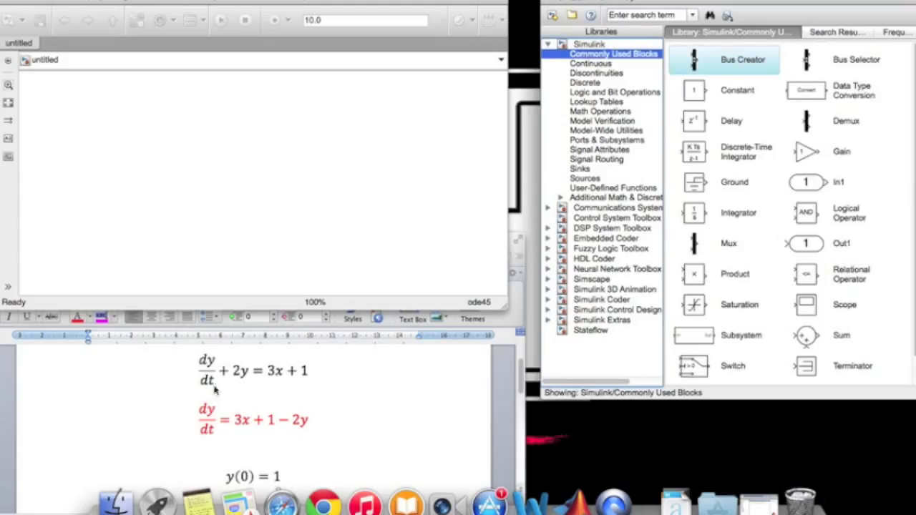
# - Add an Integrator block, rename it dy/dt, and move it to the canvas middle
pyautogui.click(698, 213)
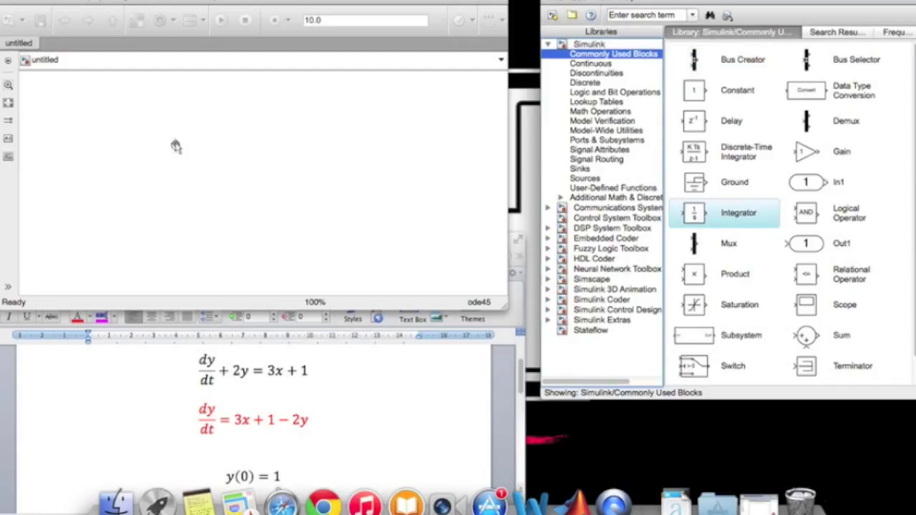
pyautogui.moveTo(173, 150); pyautogui.dragTo(174, 149)
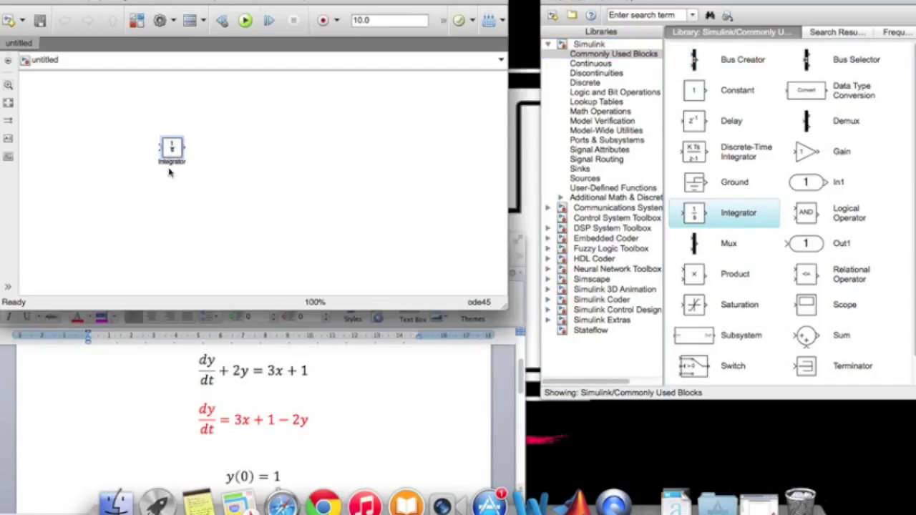
pyautogui.write('y/dt')
pyautogui.moveTo(179, 156); pyautogui.dragTo(310, 162)
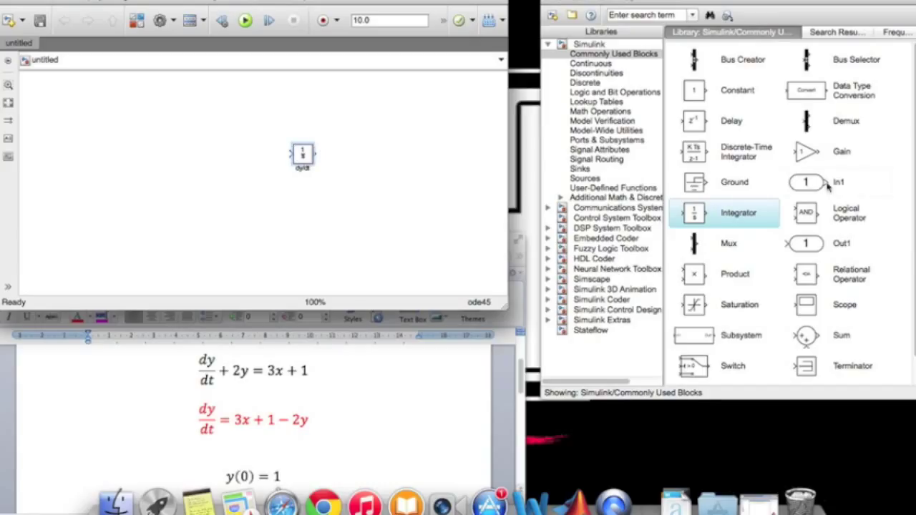
# - Place a Scope right of dy/dt, wire the integrator output to it, and drop in a Gain
pyautogui.click(807, 306)
pyautogui.moveTo(807, 307); pyautogui.dragTo(416, 159)
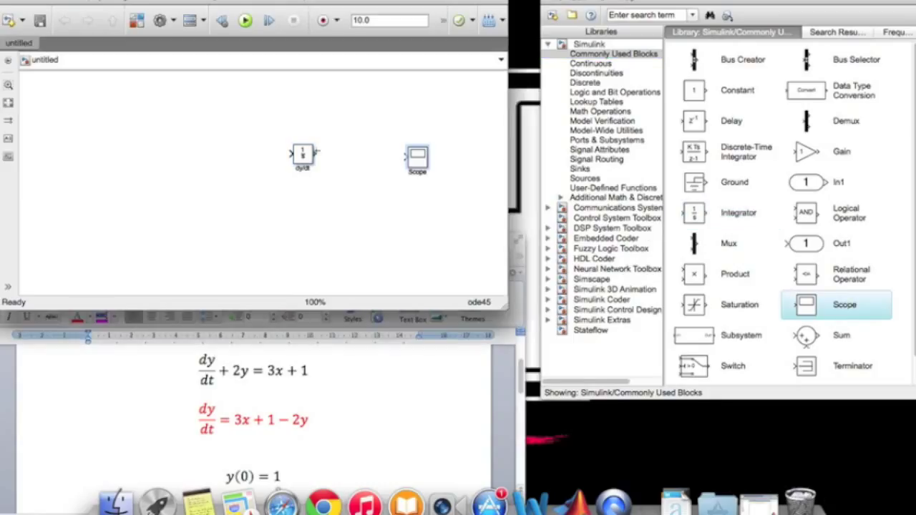
pyautogui.moveTo(316, 154); pyautogui.dragTo(419, 158)
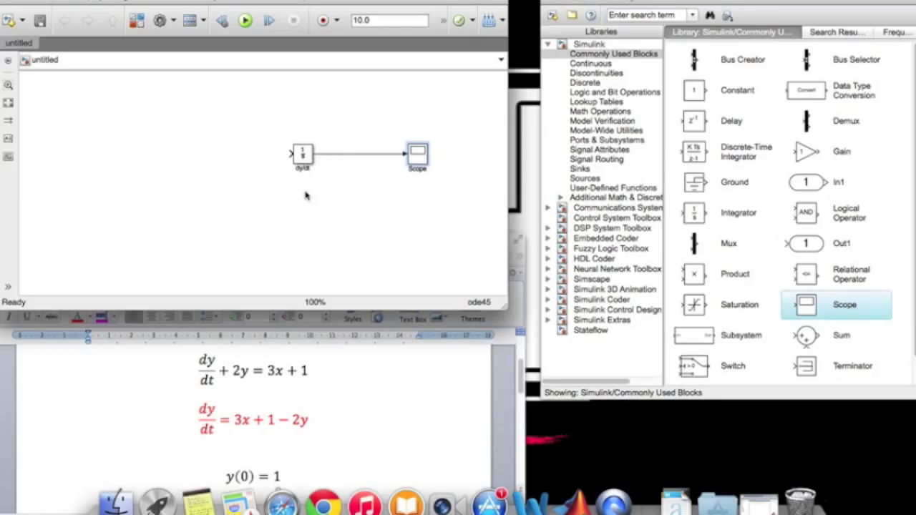
pyautogui.moveTo(800, 156); pyautogui.dragTo(283, 224)
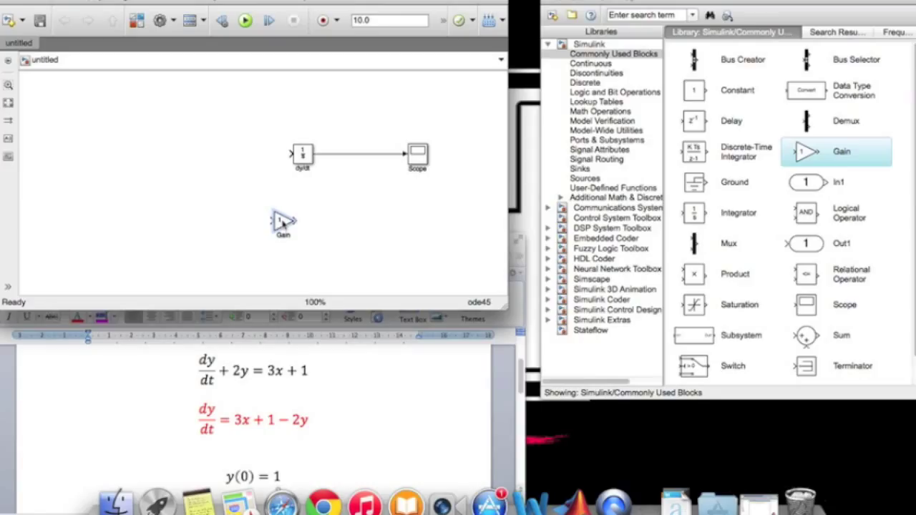
# - Set the new Gain block's value to 2
pyautogui.doubleClick(283, 224)
pyautogui.write('2')
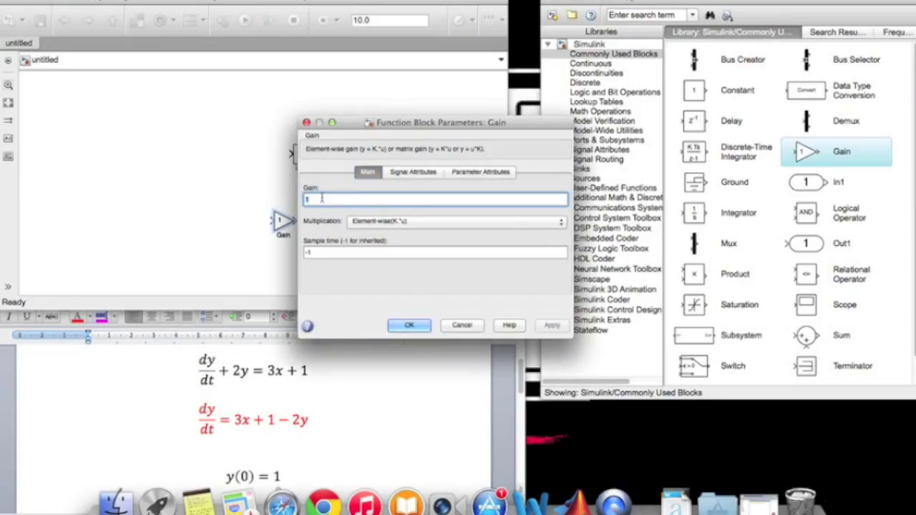
pyautogui.click(409, 326)
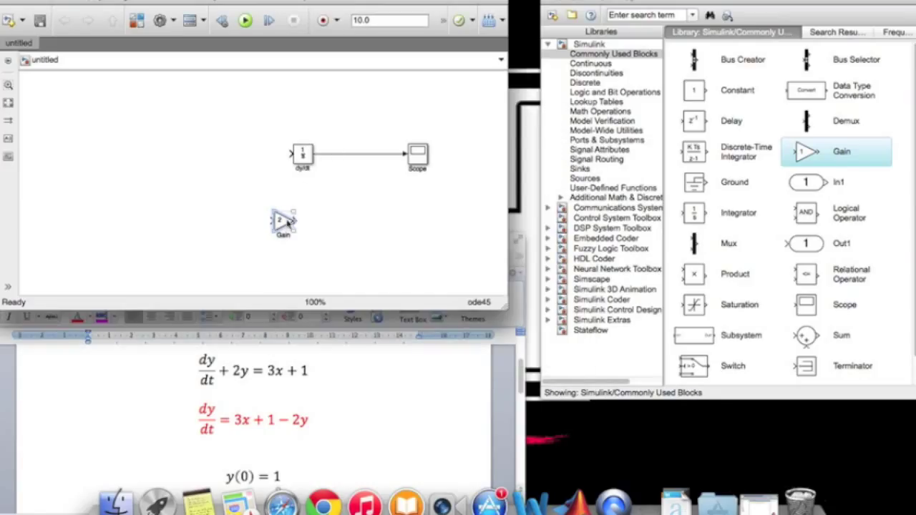
# - Position the Gain of 2 and branch the dy/dt output signal into its input
pyautogui.moveTo(288, 223); pyautogui.dragTo(349, 224)
pyautogui.moveTo(341, 154); pyautogui.dragTo(341, 189)
pyautogui.press('super+z')
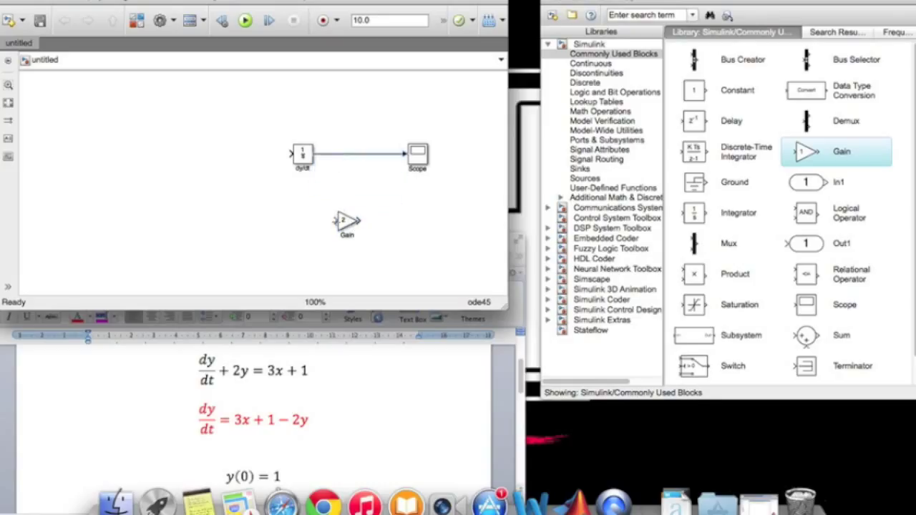
pyautogui.moveTo(337, 221)
pyautogui.mouseDown()
pyautogui.moveTo(323, 220)
pyautogui.moveTo(321, 153)
pyautogui.mouseUp()
# - Place a Step source block from the Sources library at the model's left
pyautogui.click(586, 179)
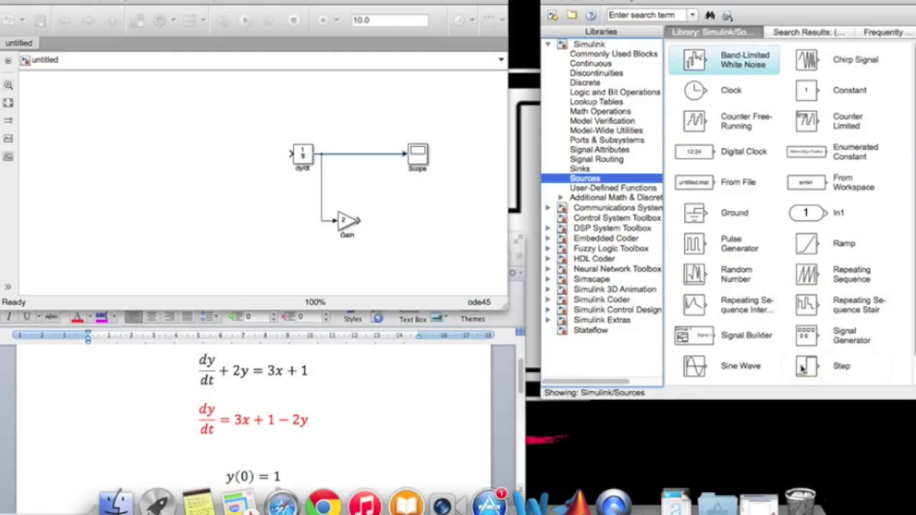
pyautogui.scroll(-1, 803, 368)
pyautogui.click(807, 335)
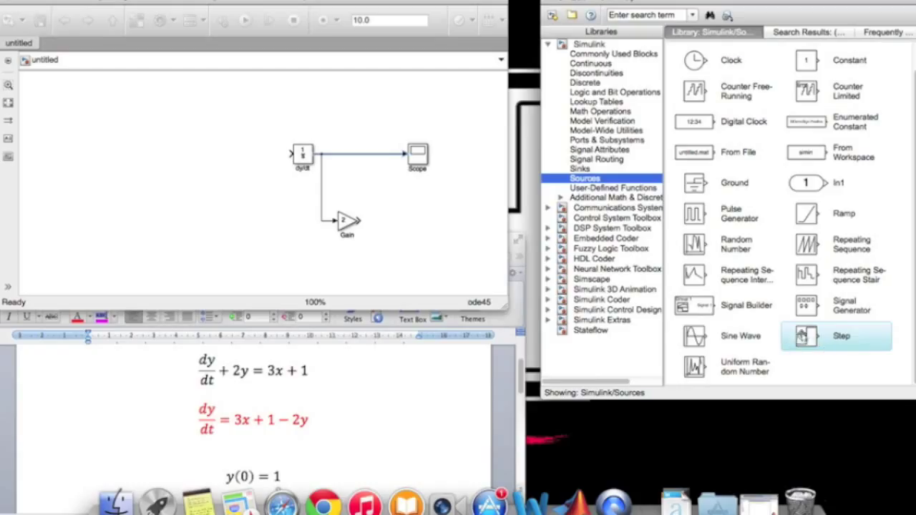
pyautogui.moveTo(806, 335); pyautogui.dragTo(96, 143)
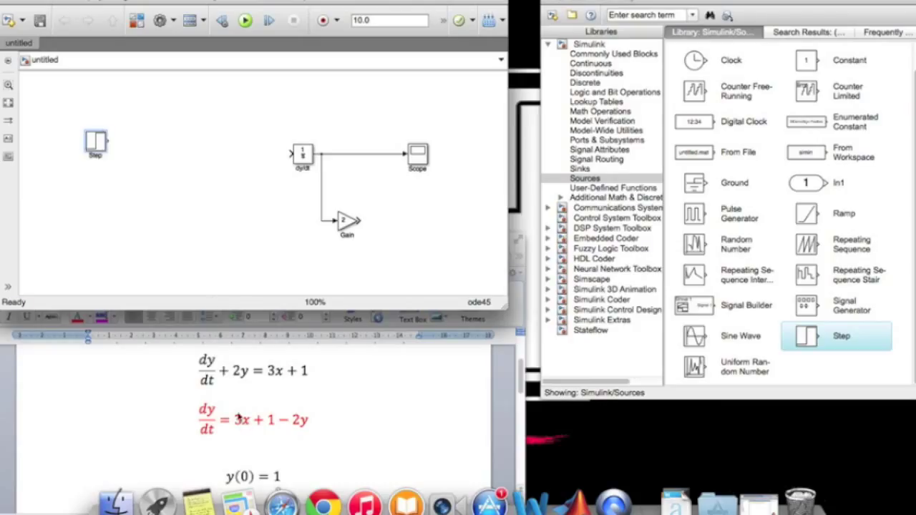
# - Add a Gain1 block set to 3, wire the Step into it, and bring in a Constant block
pyautogui.click(607, 55)
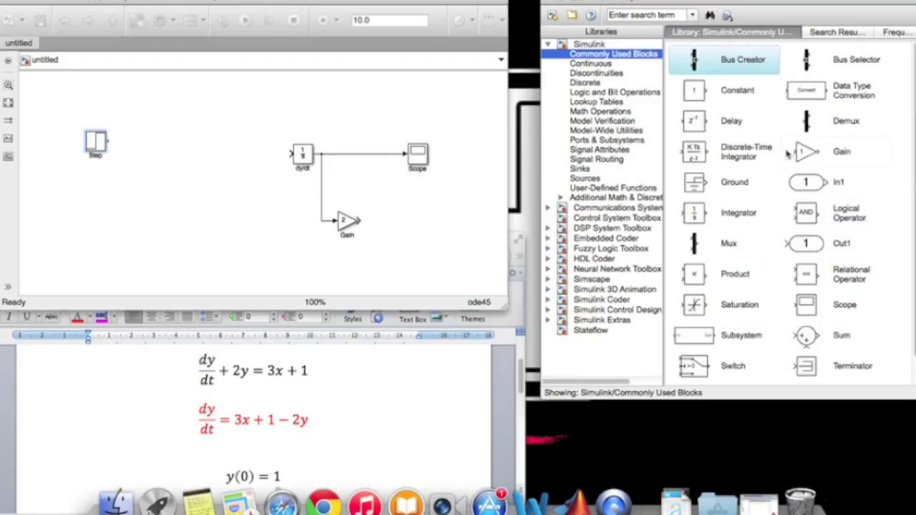
pyautogui.moveTo(787, 152); pyautogui.dragTo(166, 145)
pyautogui.click(166, 145)
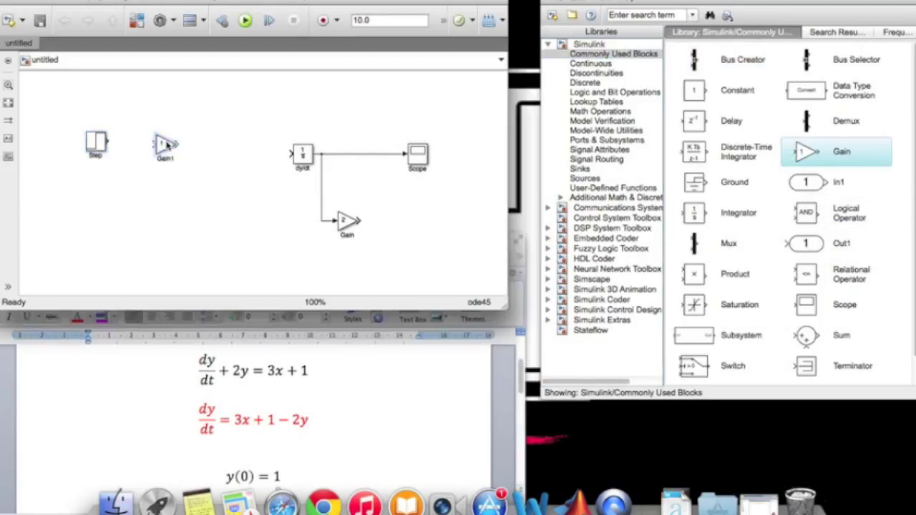
pyautogui.doubleClick(166, 145)
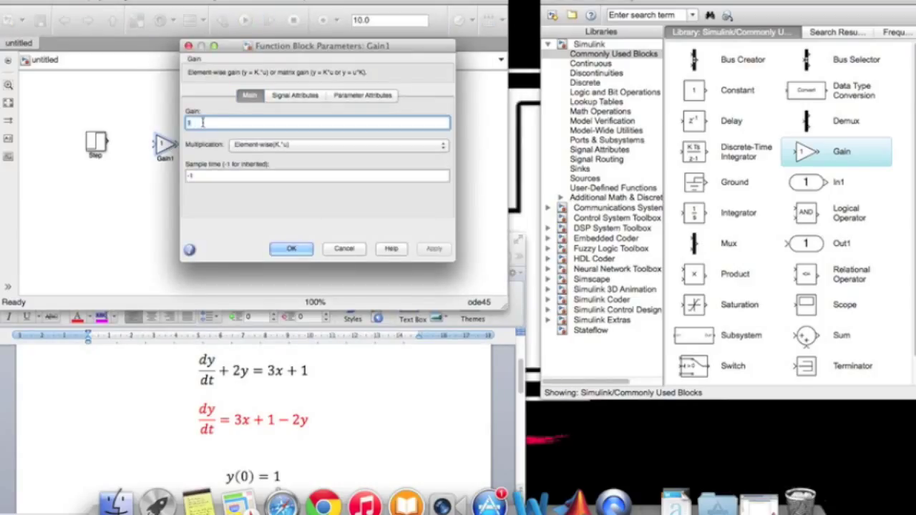
pyautogui.click(291, 249)
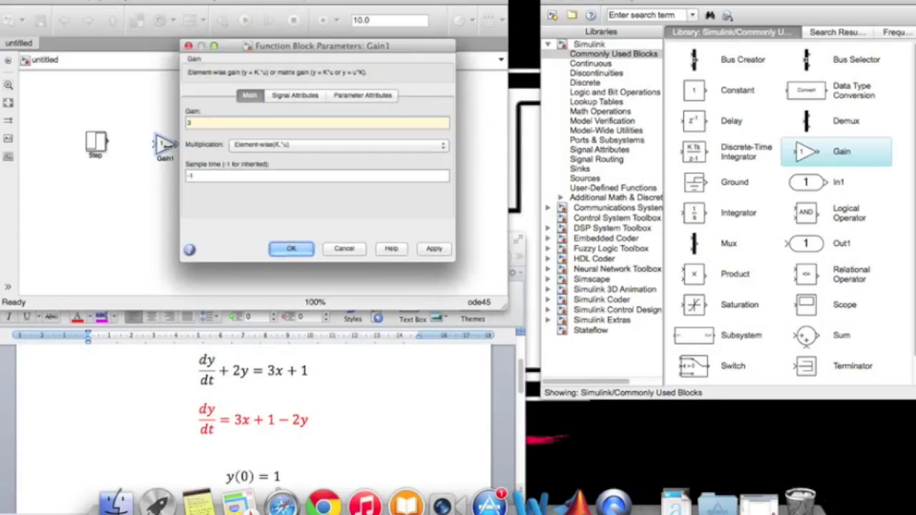
pyautogui.moveTo(163, 146); pyautogui.dragTo(143, 140)
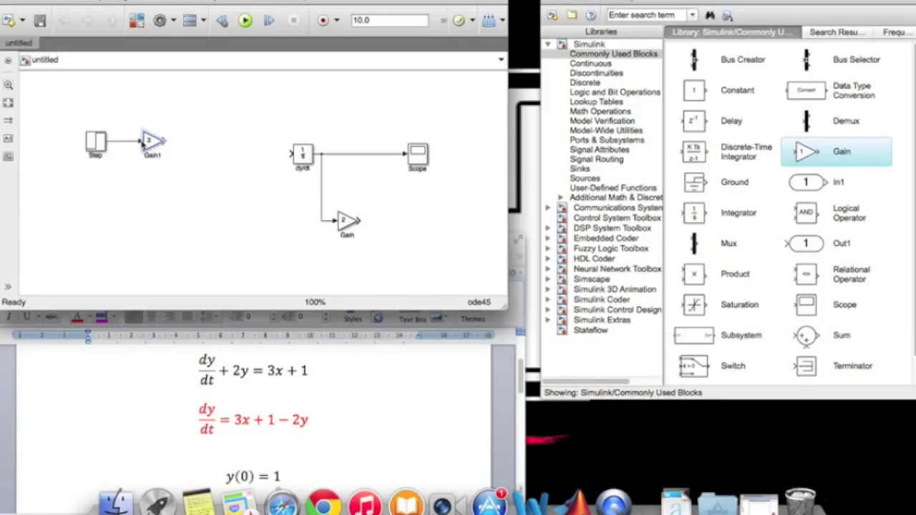
pyautogui.moveTo(143, 143); pyautogui.dragTo(144, 143)
pyautogui.moveTo(698, 93); pyautogui.dragTo(143, 246)
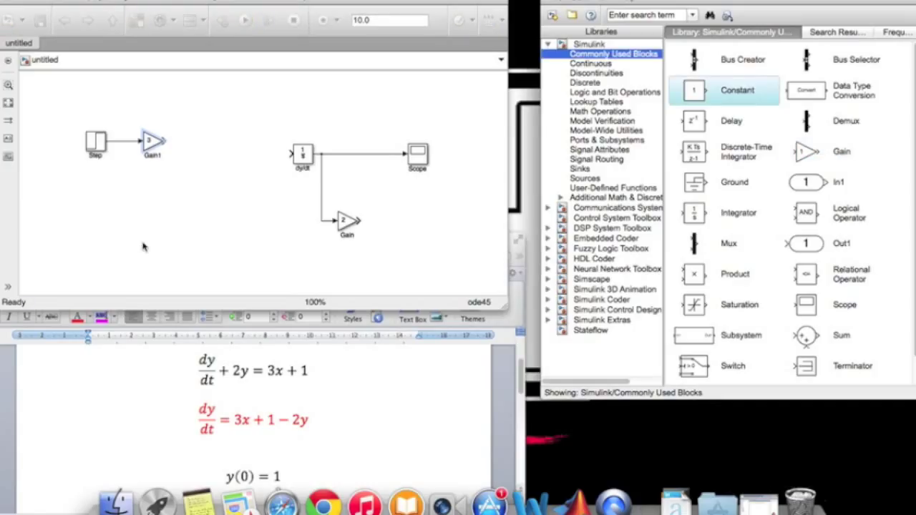
# - Keep the Constant block's value at 1 and move it left of the model
pyautogui.doubleClick(143, 245)
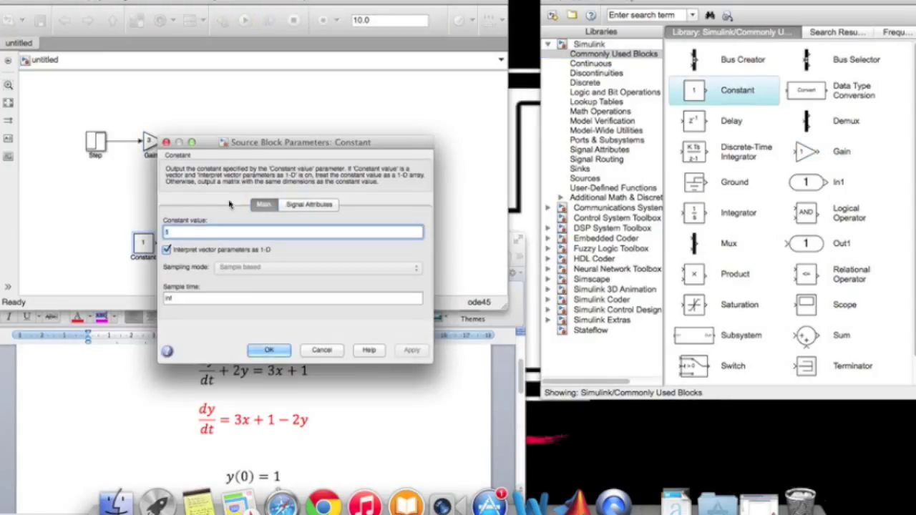
pyautogui.click(269, 350)
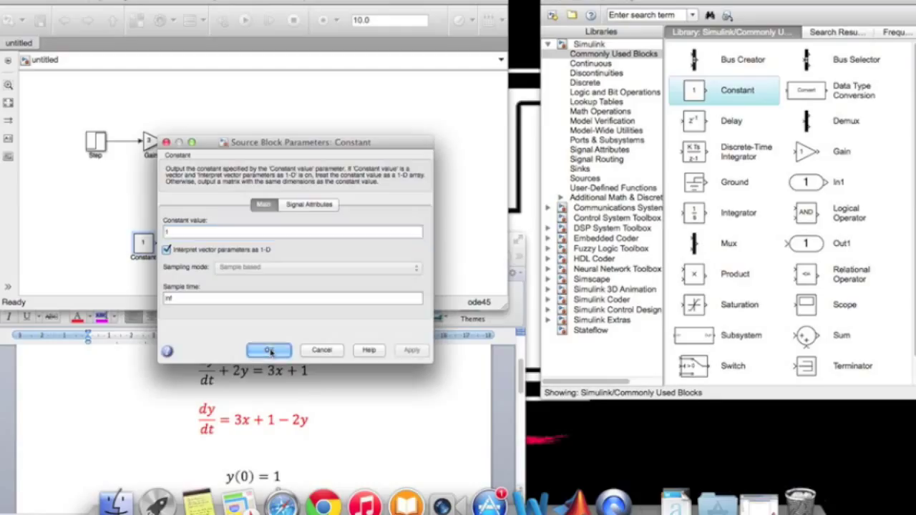
pyautogui.moveTo(147, 245); pyautogui.dragTo(125, 246)
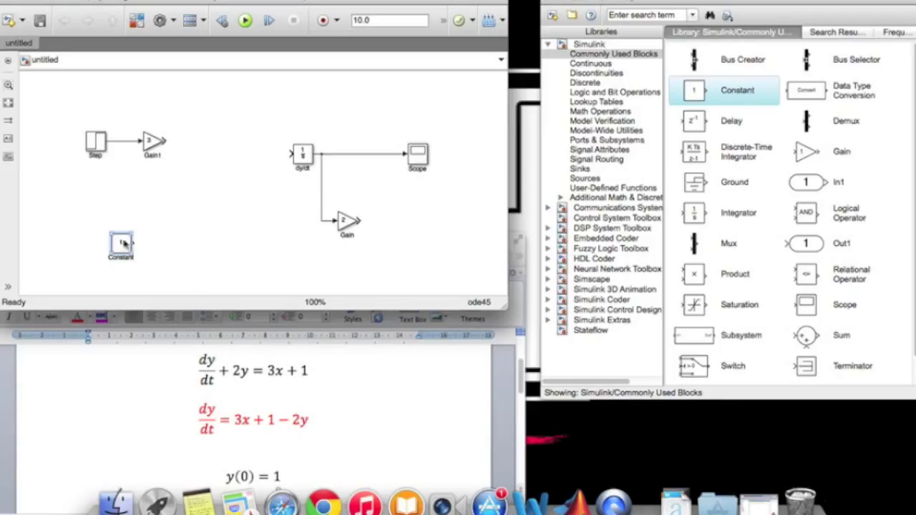
pyautogui.moveTo(124, 243); pyautogui.dragTo(134, 200)
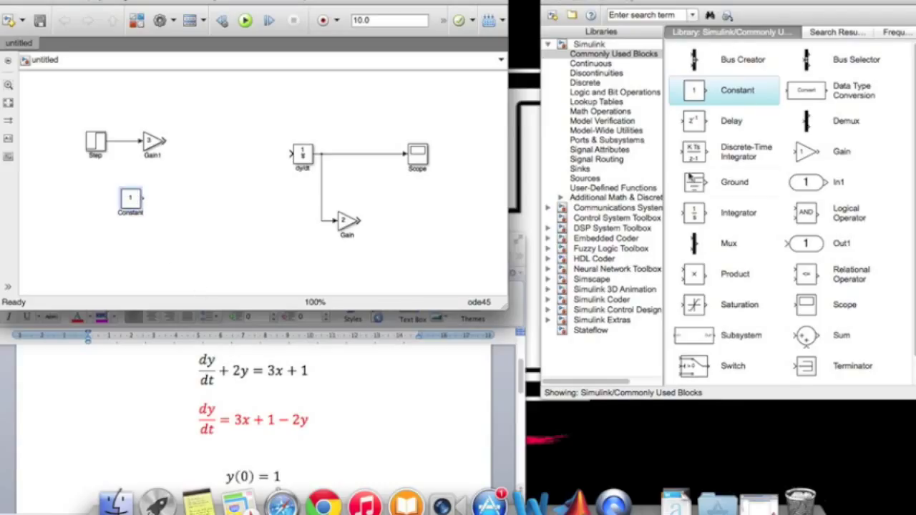
# - Add a Sum block fed by Gain1 and the Constant, then bring in a second Sum
pyautogui.click(806, 342)
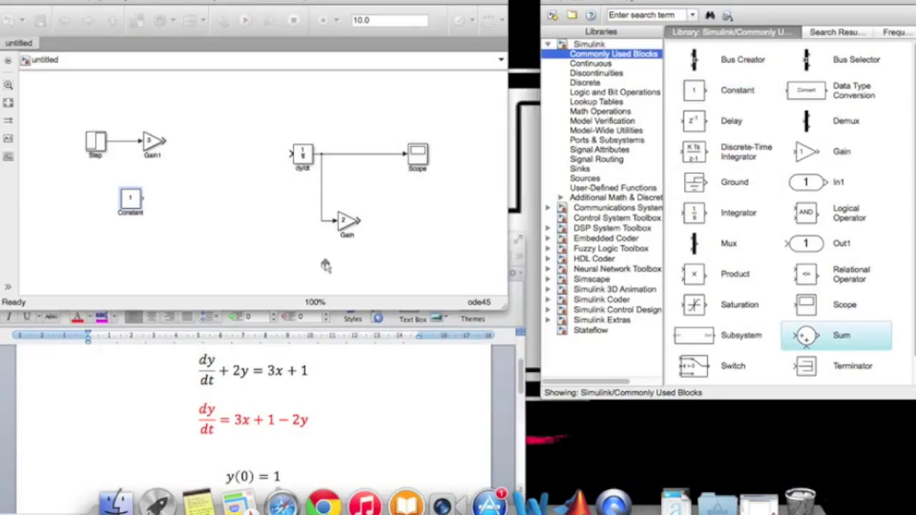
pyautogui.click(191, 182)
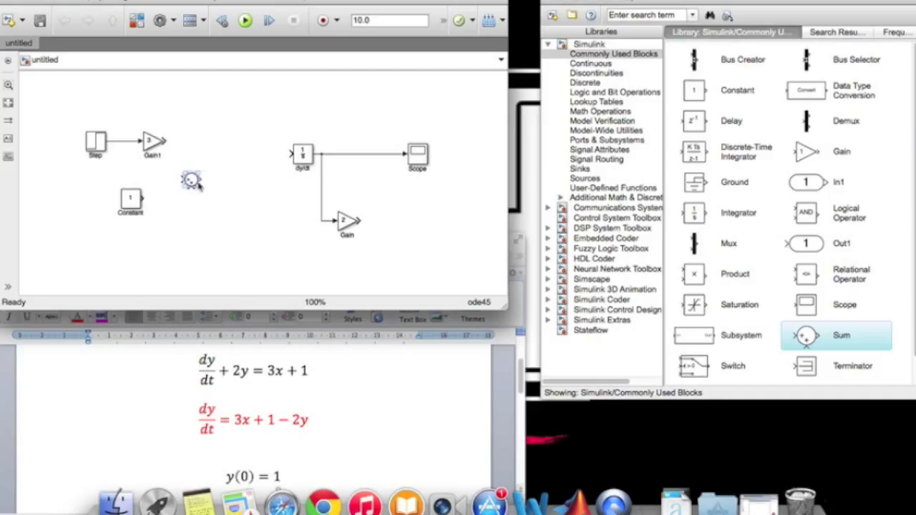
pyautogui.click(350, 226)
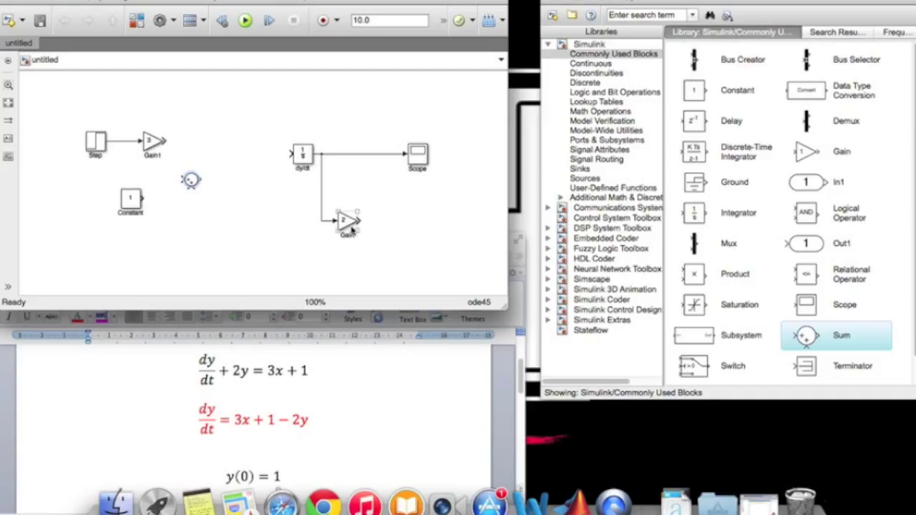
pyautogui.click(324, 271)
pyautogui.moveTo(190, 179); pyautogui.dragTo(164, 138)
pyautogui.moveTo(191, 181); pyautogui.dragTo(135, 198)
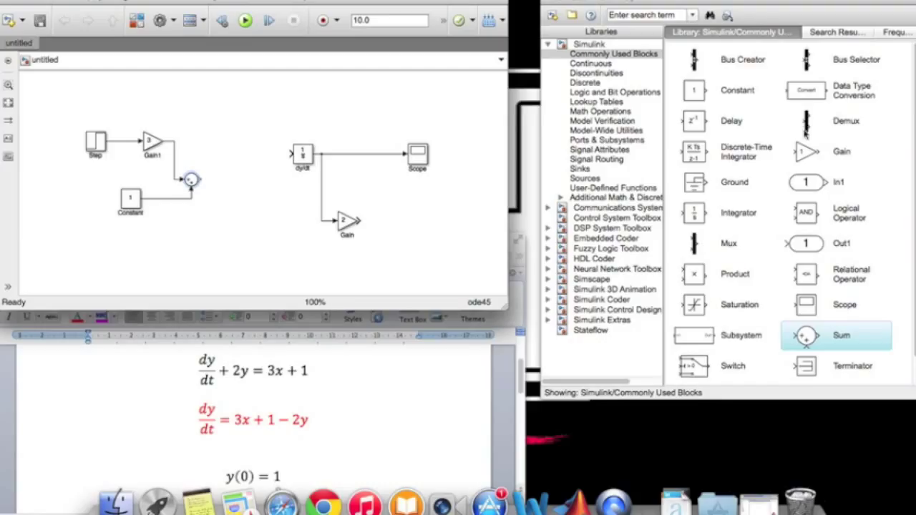
pyautogui.moveTo(811, 343); pyautogui.dragTo(255, 209)
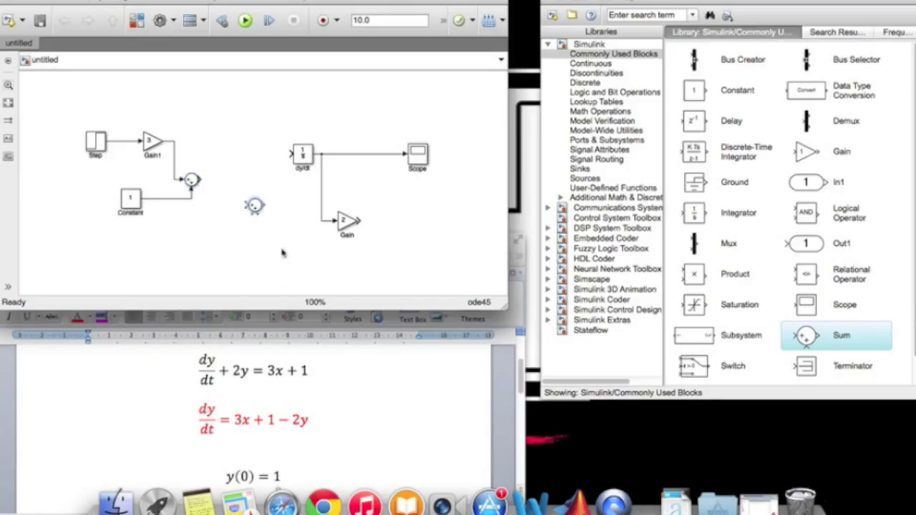
# - Set the second Sum block's list of signs to +-
pyautogui.doubleClick(255, 207)
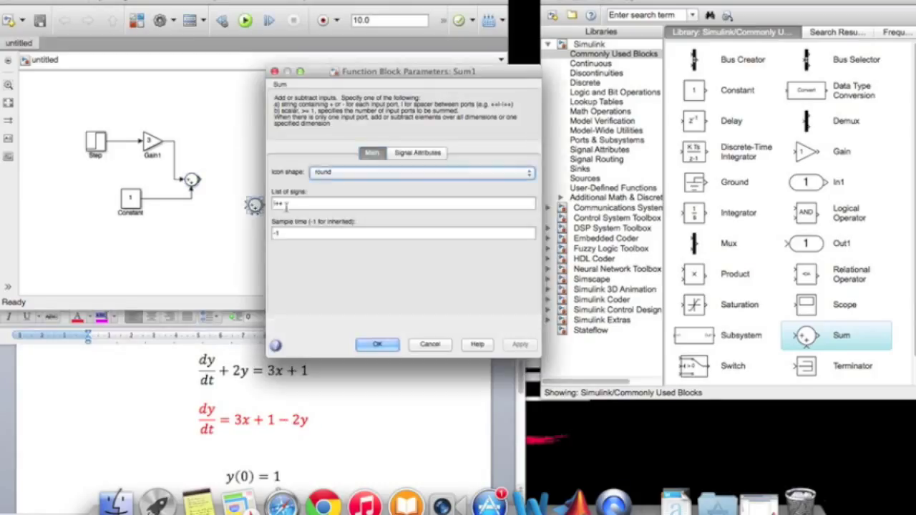
pyautogui.click(288, 204)
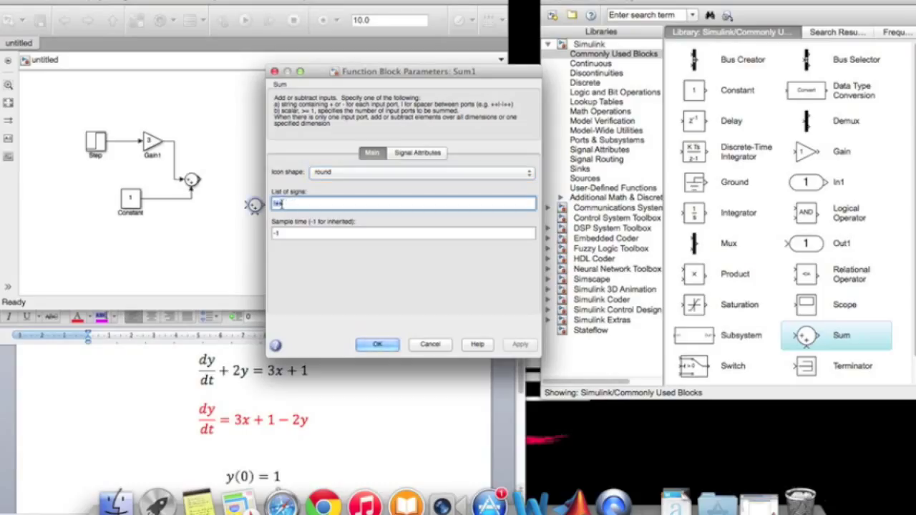
pyautogui.press('BackSpace')
pyautogui.write('-')
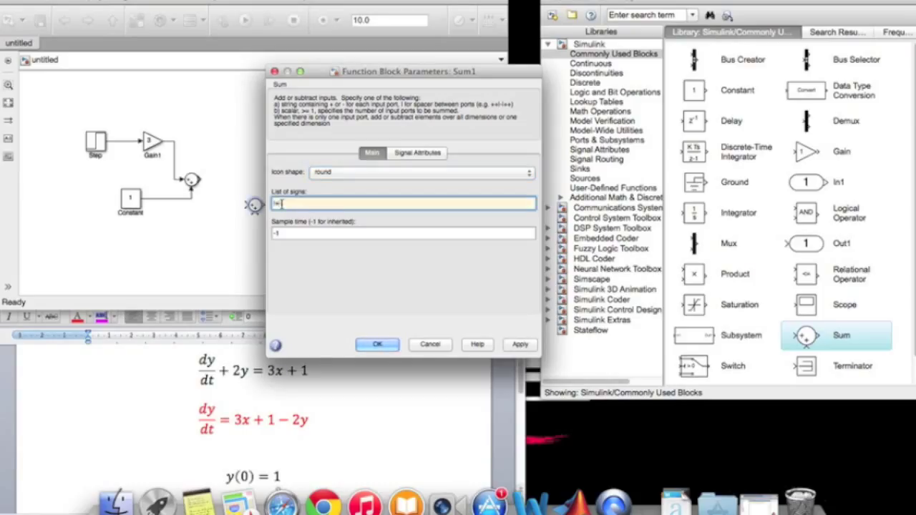
pyautogui.click(379, 345)
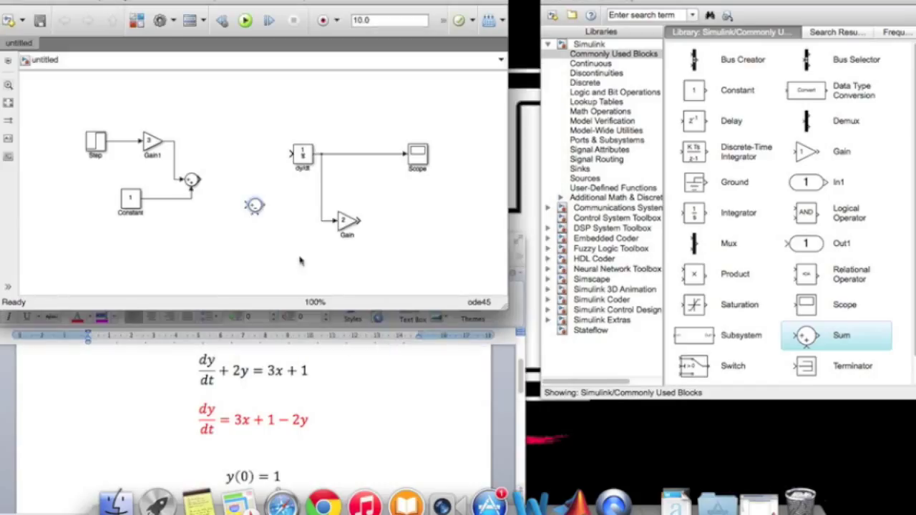
# - Wire the Gain of 2 into Sum1's minus input, Sum into Sum1, and Sum1 into dy/dt
pyautogui.click(355, 226)
pyautogui.moveTo(360, 221); pyautogui.dragTo(255, 207)
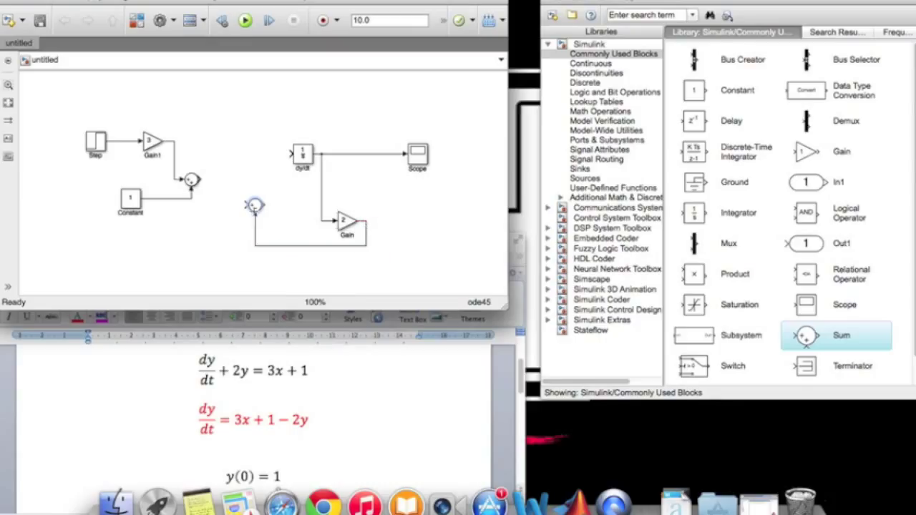
pyautogui.click(198, 177)
pyautogui.moveTo(206, 179); pyautogui.dragTo(254, 207)
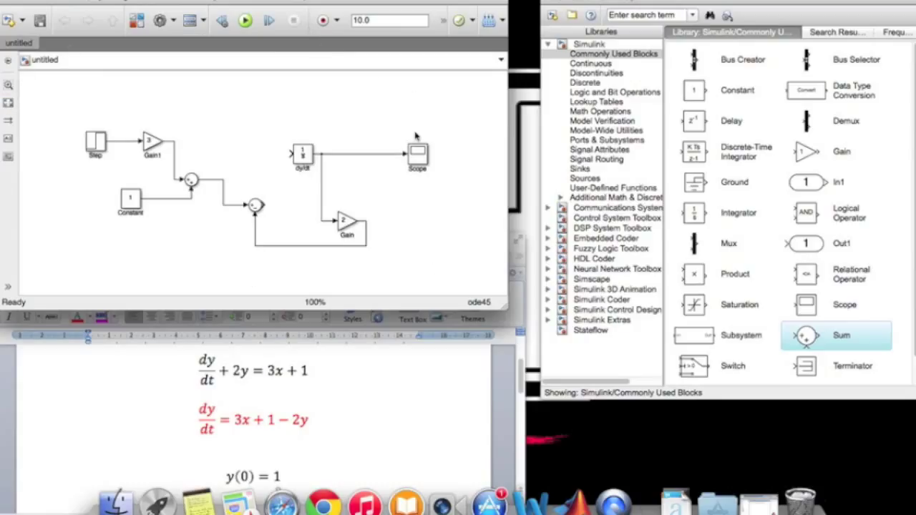
pyautogui.click(255, 209)
pyautogui.moveTo(270, 204); pyautogui.dragTo(290, 153)
pyautogui.click(306, 162)
# - Change the dy/dt integrator's initial condition from 0 to 1, then return to equation.docx
pyautogui.click(262, 266)
pyautogui.click(300, 159)
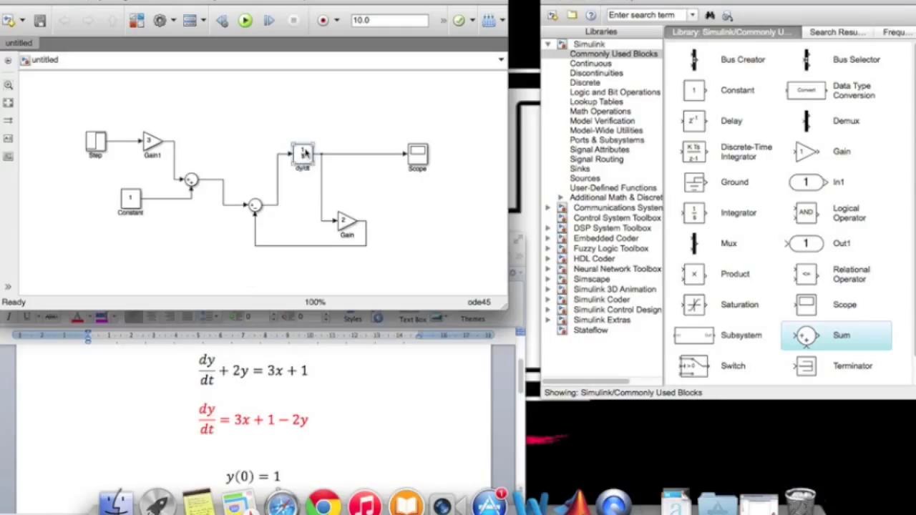
pyautogui.doubleClick(304, 153)
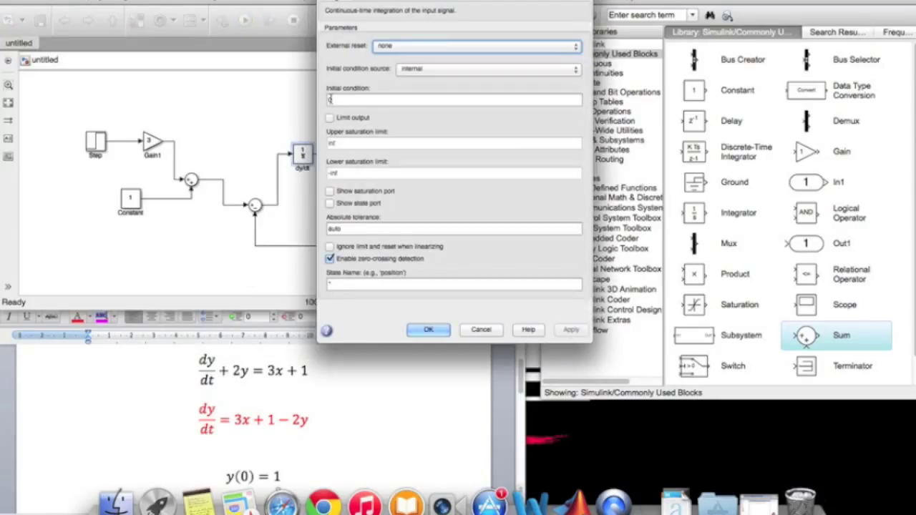
pyautogui.click(331, 100)
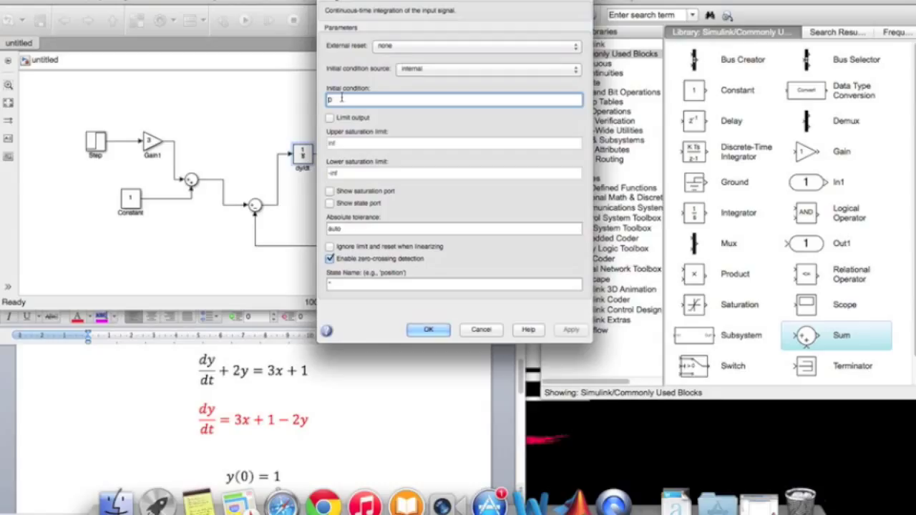
pyautogui.press('BackSpace')
pyautogui.write('1')
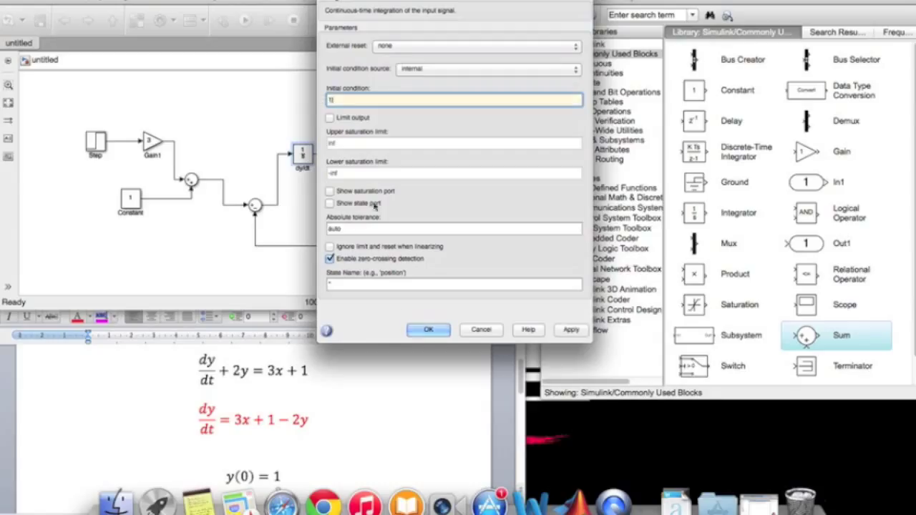
pyautogui.click(422, 328)
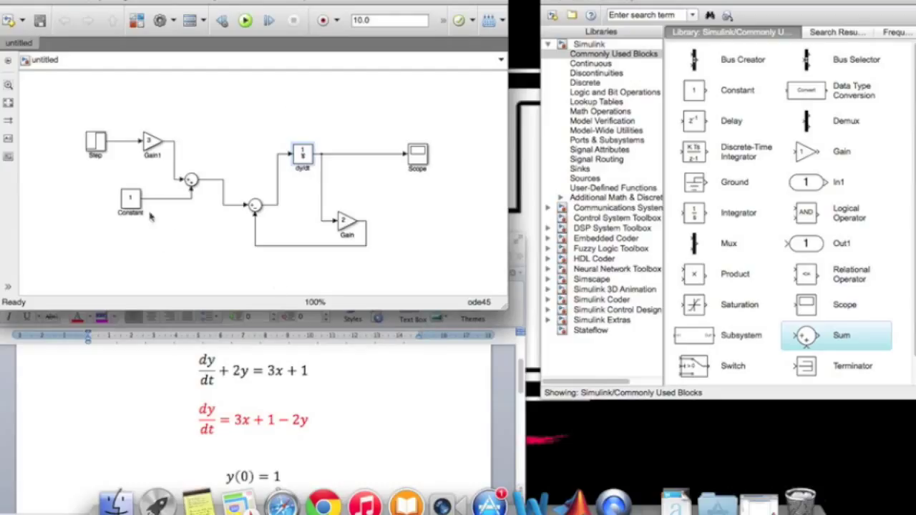
pyautogui.click(200, 236)
pyautogui.click(178, 423)
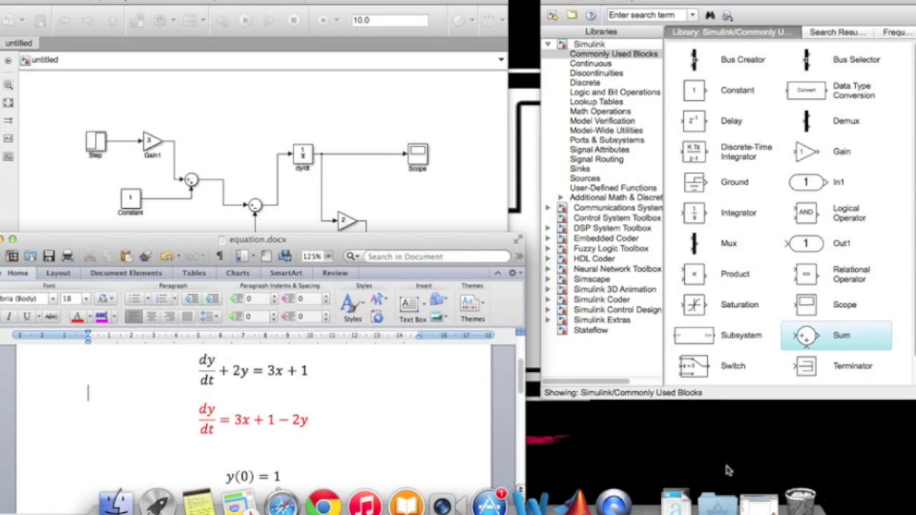